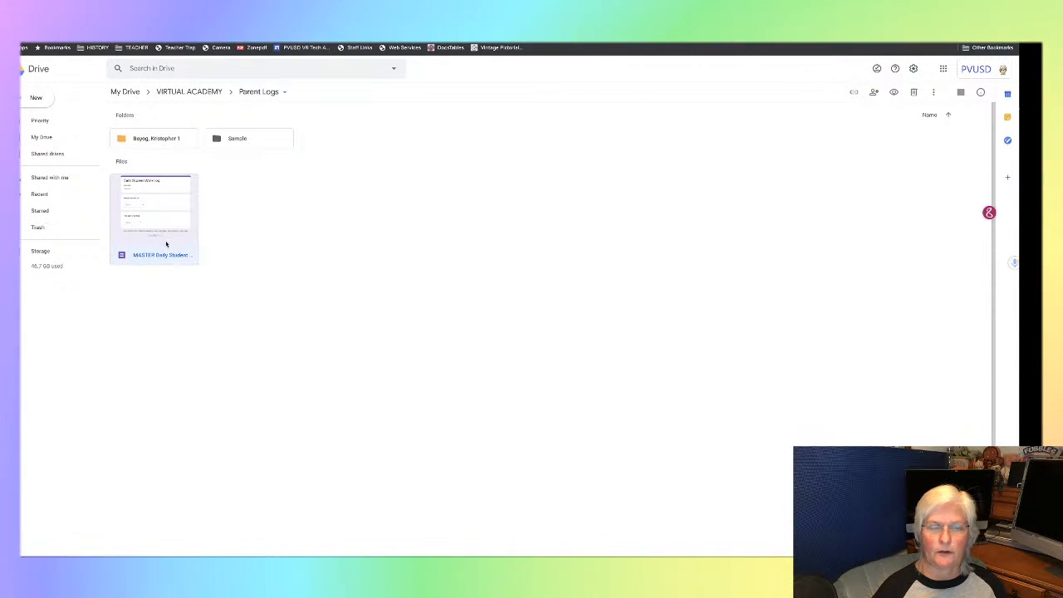
# - Duplicate the MASTER Daily Student Work Log form and move the copy into the Sample folder
pyautogui.rightClick(165, 231)
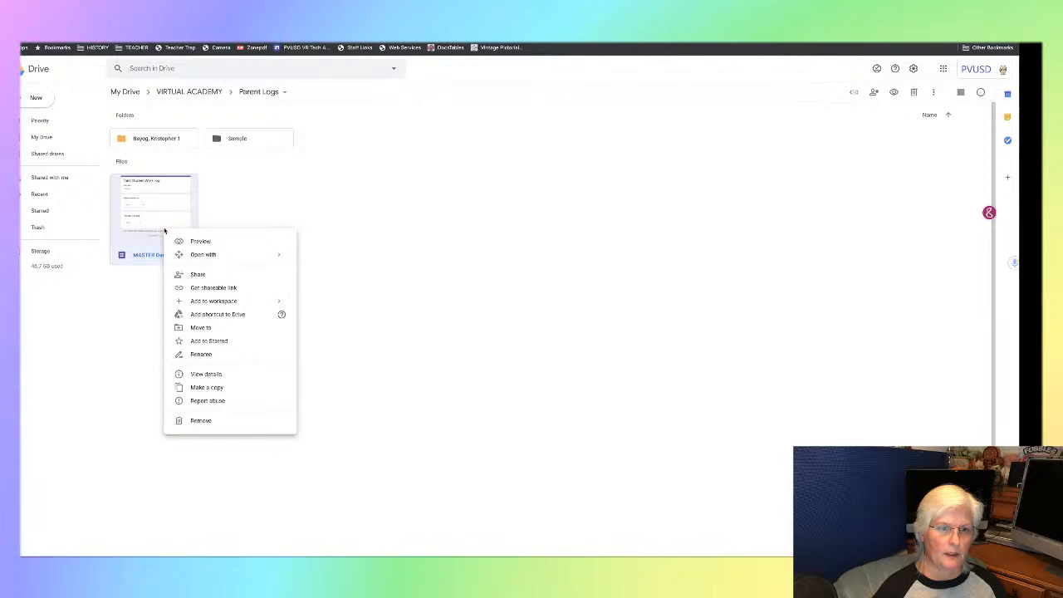
pyautogui.click(214, 389)
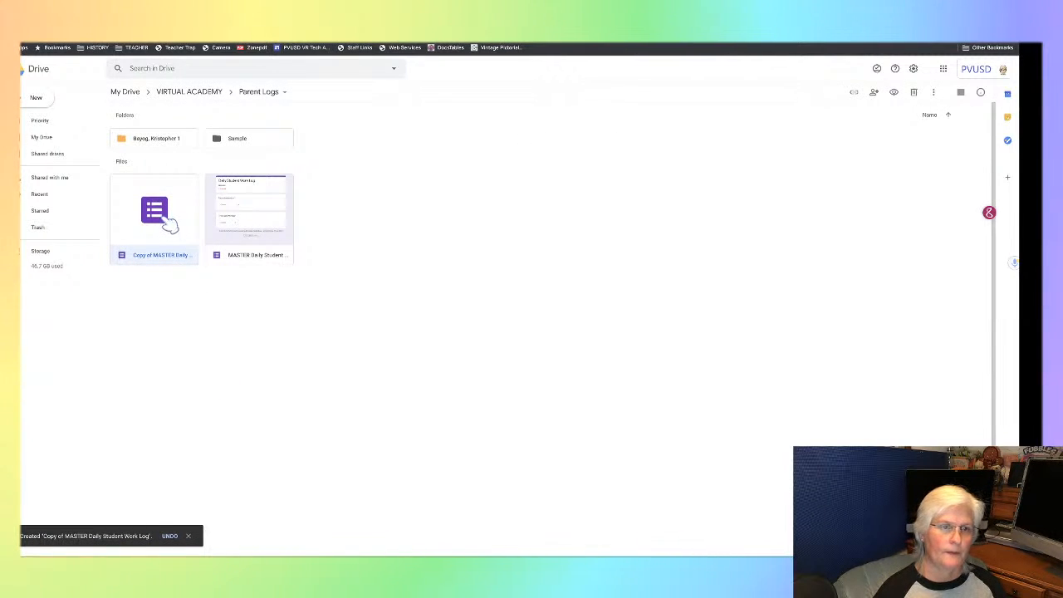
pyautogui.moveTo(157, 218); pyautogui.dragTo(226, 140)
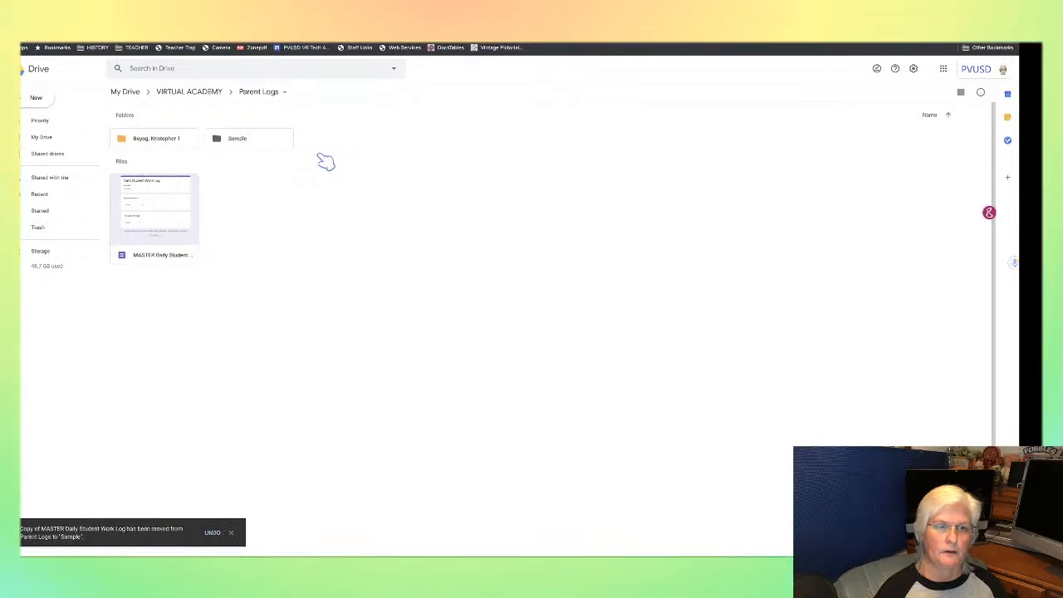
# - In the Sample folder, rename the copied form to "Sample Student Daily Student Work Log"
pyautogui.doubleClick(258, 144)
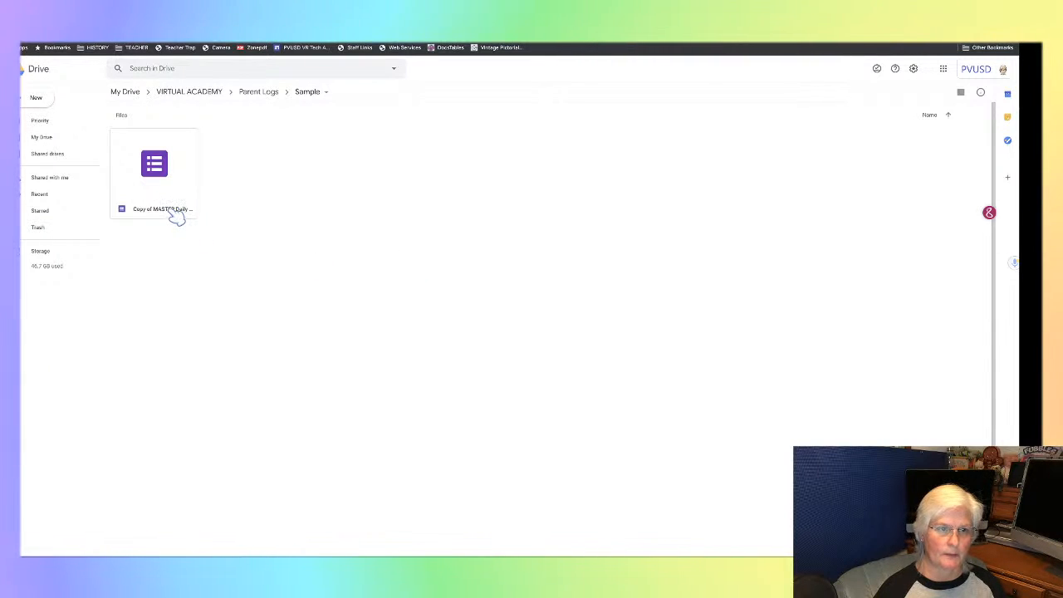
pyautogui.rightClick(176, 214)
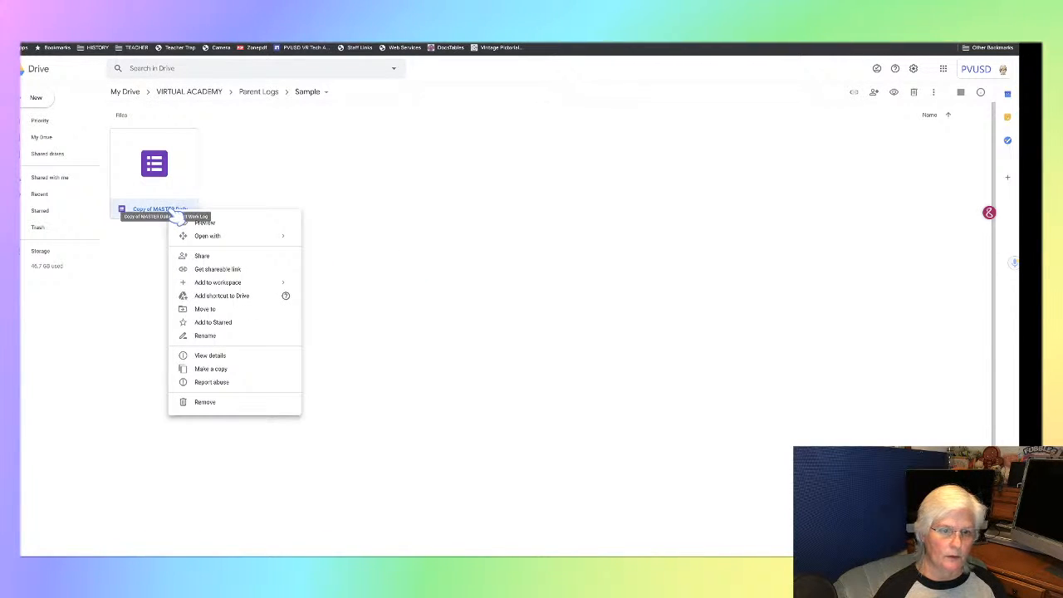
pyautogui.click(210, 336)
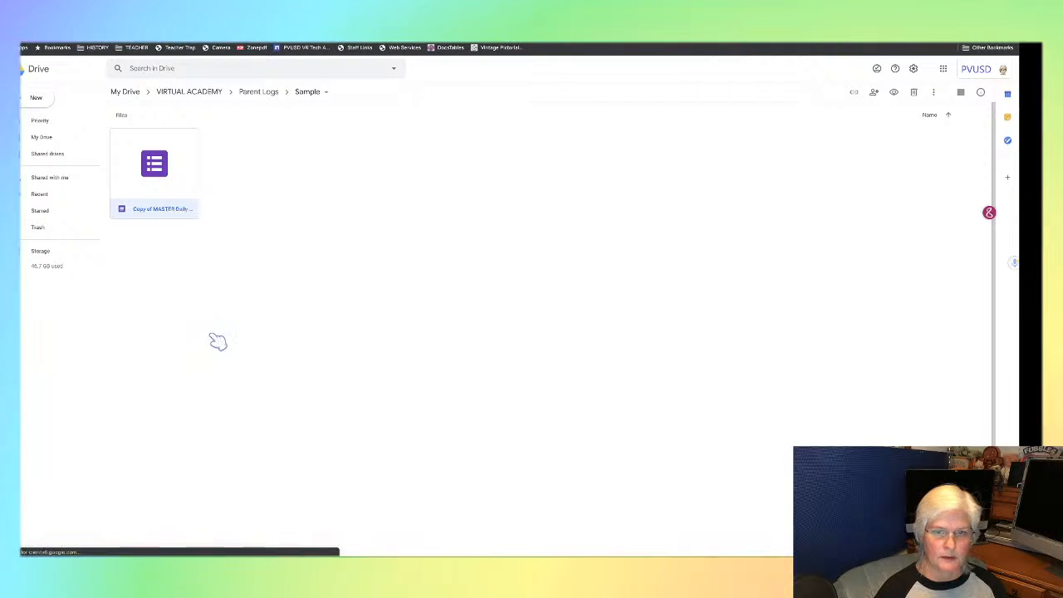
pyautogui.click(486, 305)
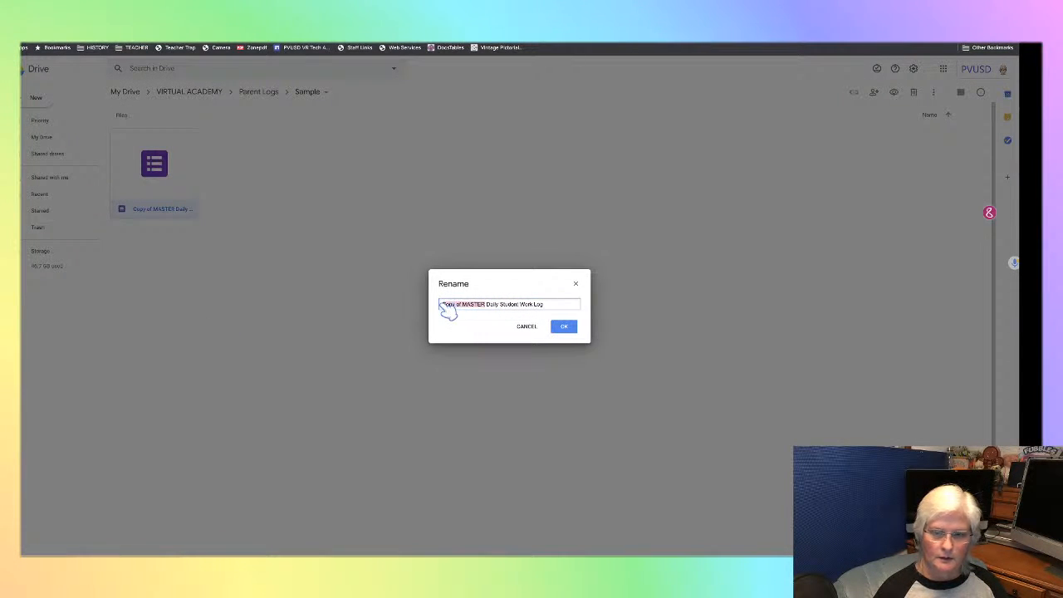
pyautogui.write('Samp')
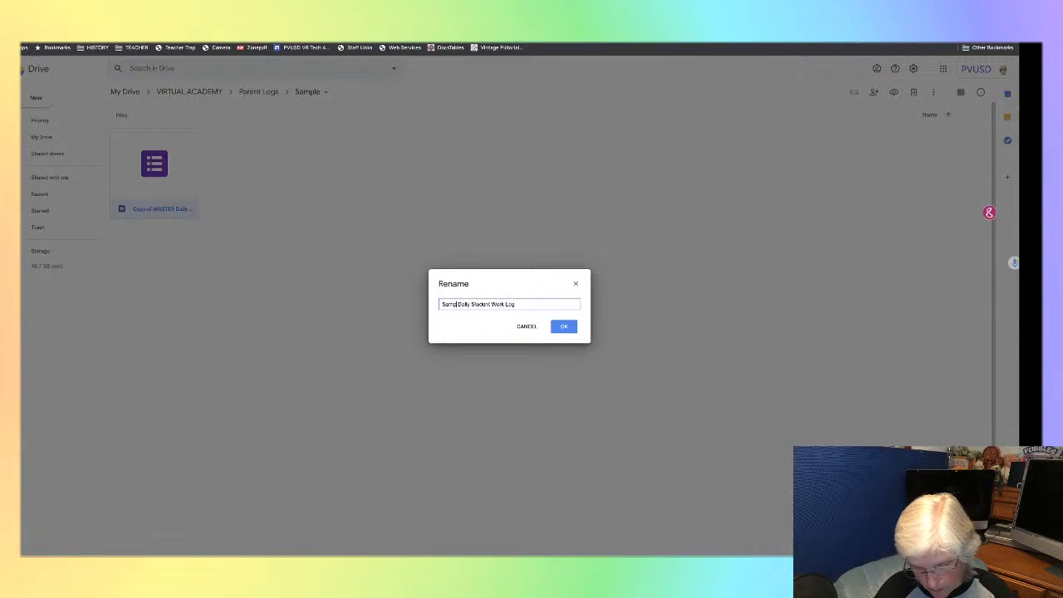
pyautogui.write('le')
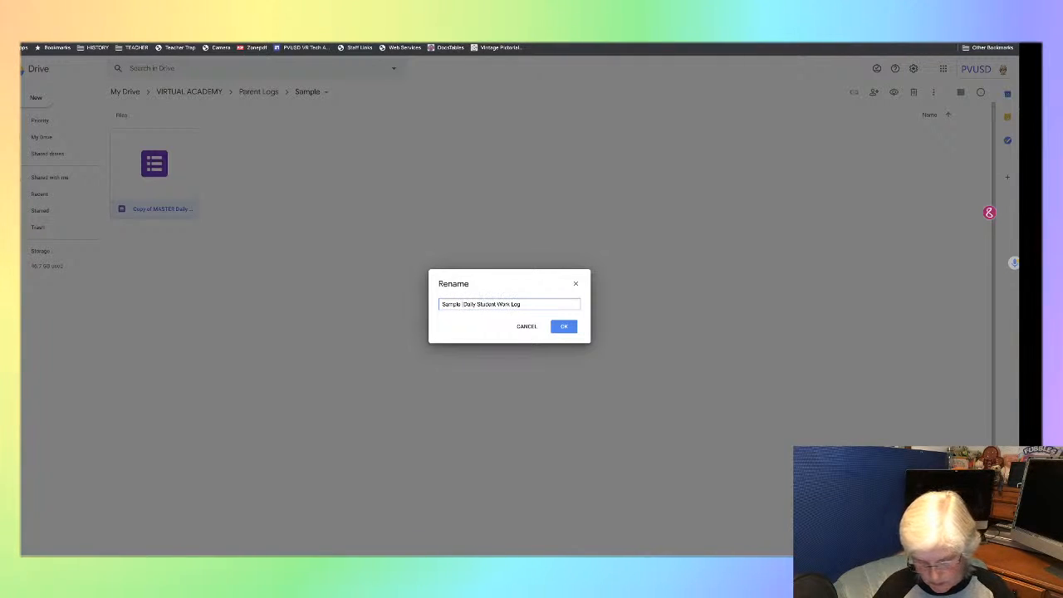
pyautogui.write(' Student')
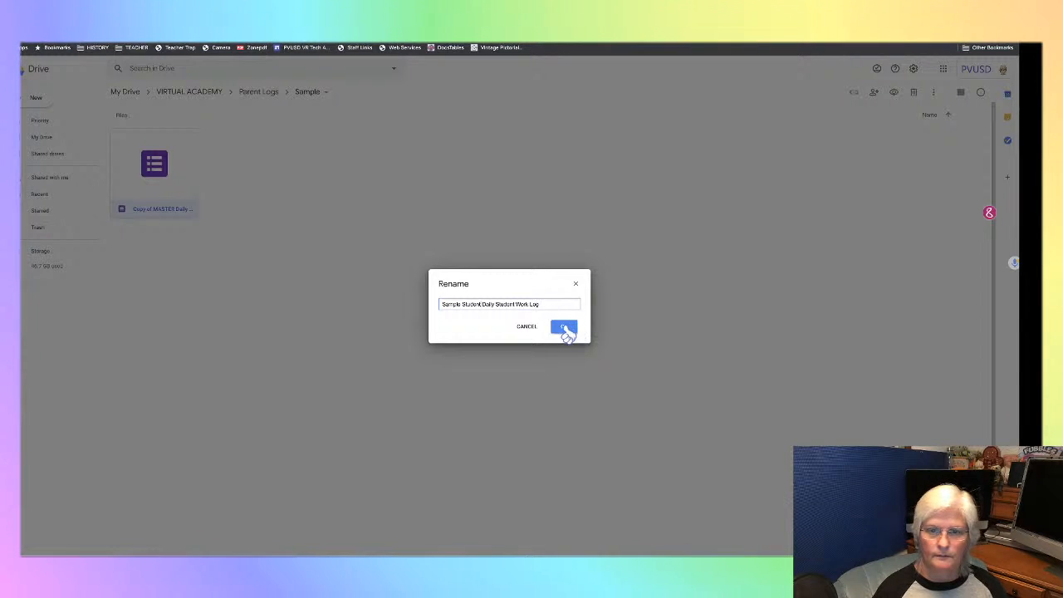
pyautogui.click(565, 328)
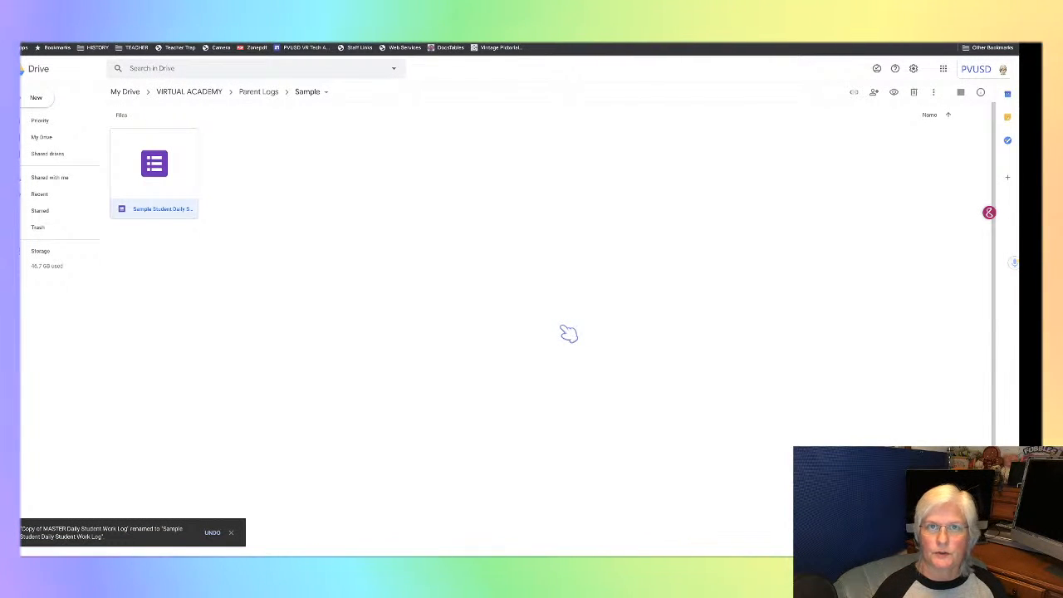
# - Open the renamed form and complete its description by adding "Sample" before "Name" and the student ID number after "ID#"
pyautogui.doubleClick(151, 171)
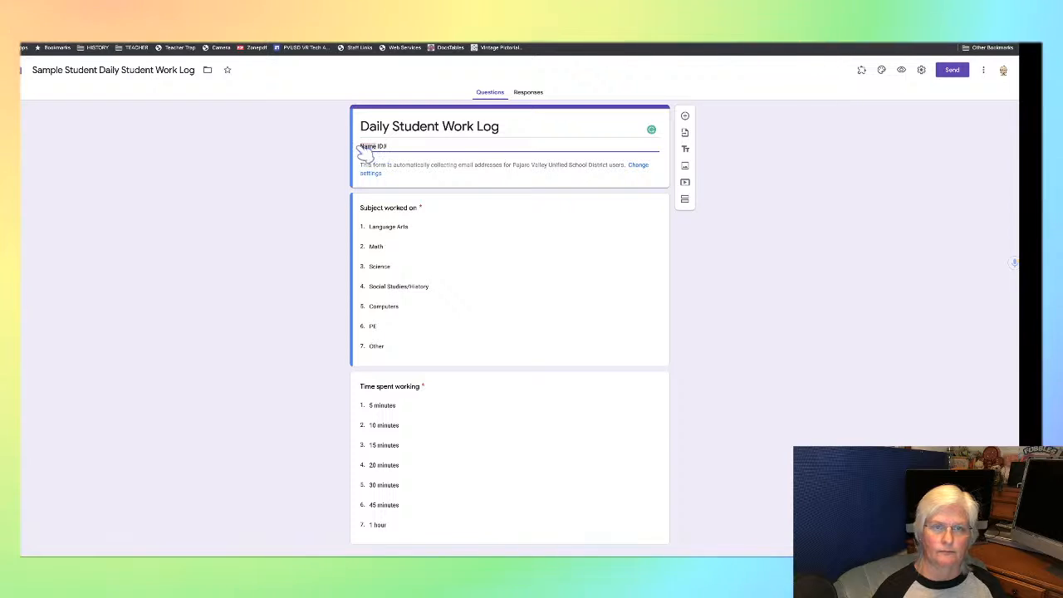
pyautogui.doubleClick(370, 146)
pyautogui.write('Sample')
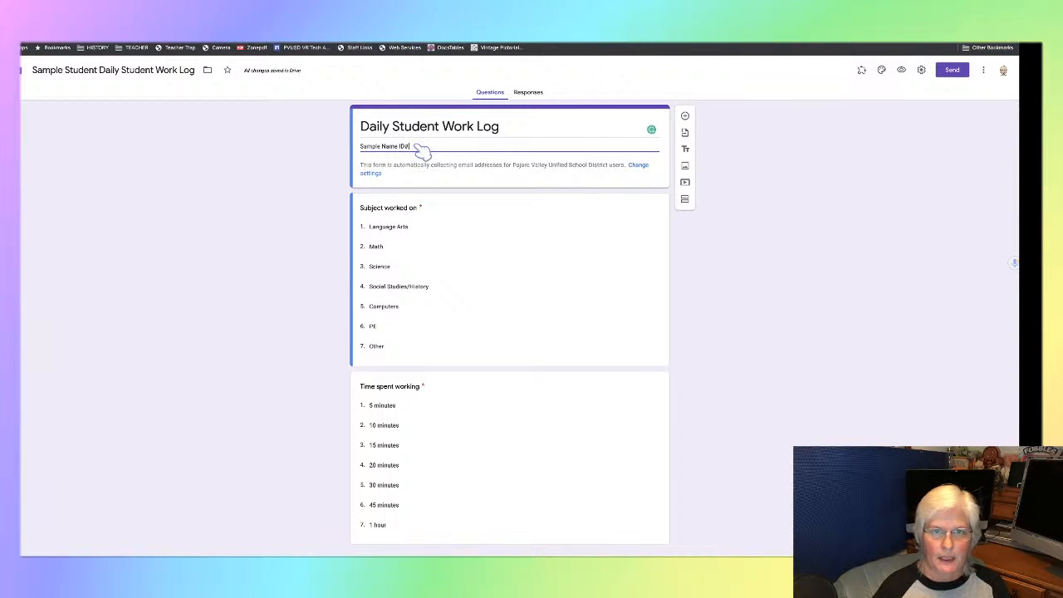
pyautogui.write('02')
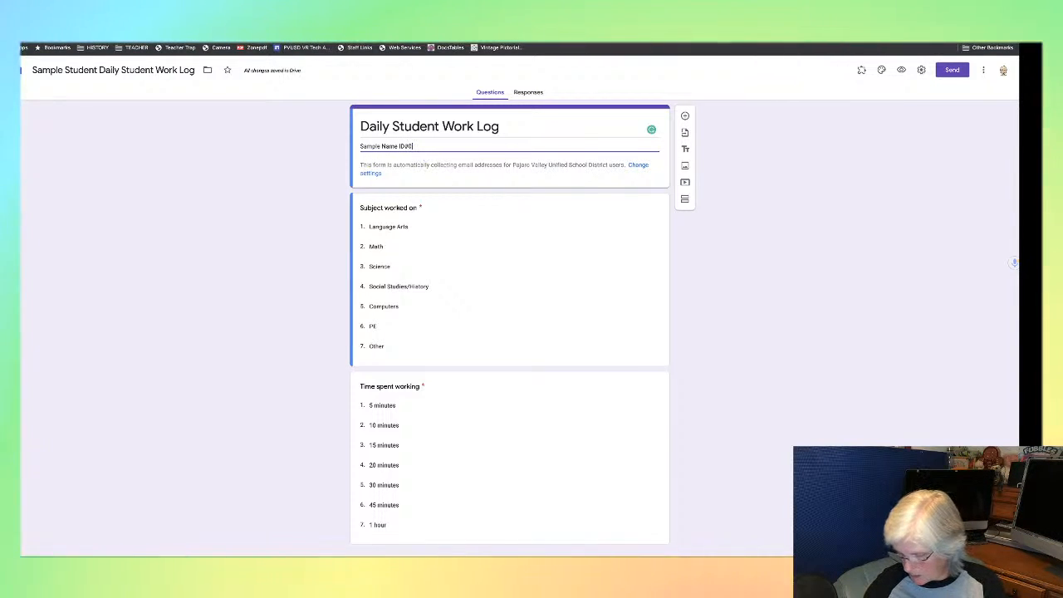
pyautogui.write('2015')
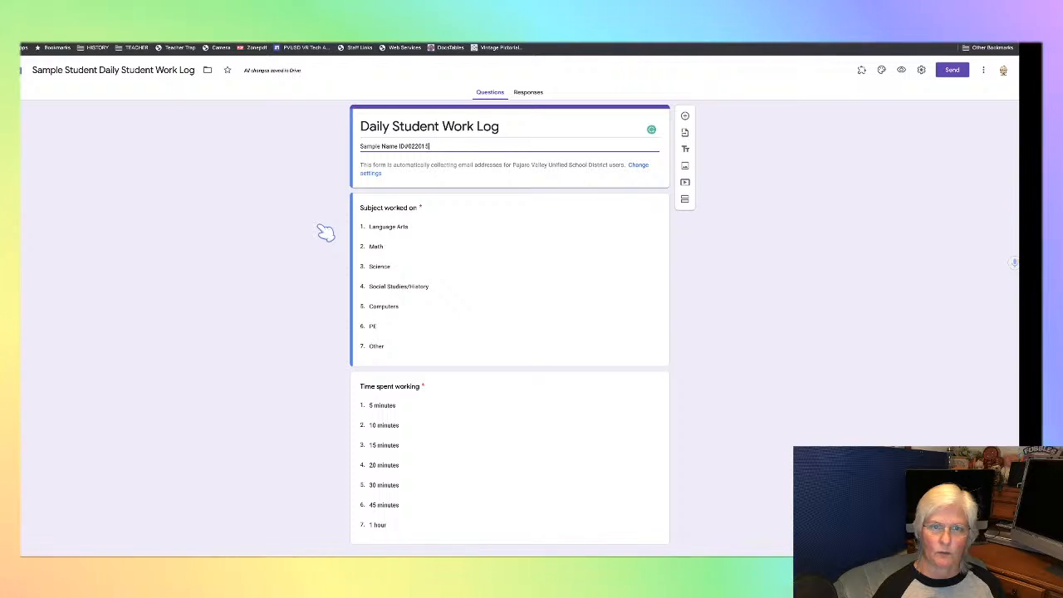
# - Review the dropdown options and required settings of the "Subject worked on" and "Time spent working" questions
pyautogui.click(566, 274)
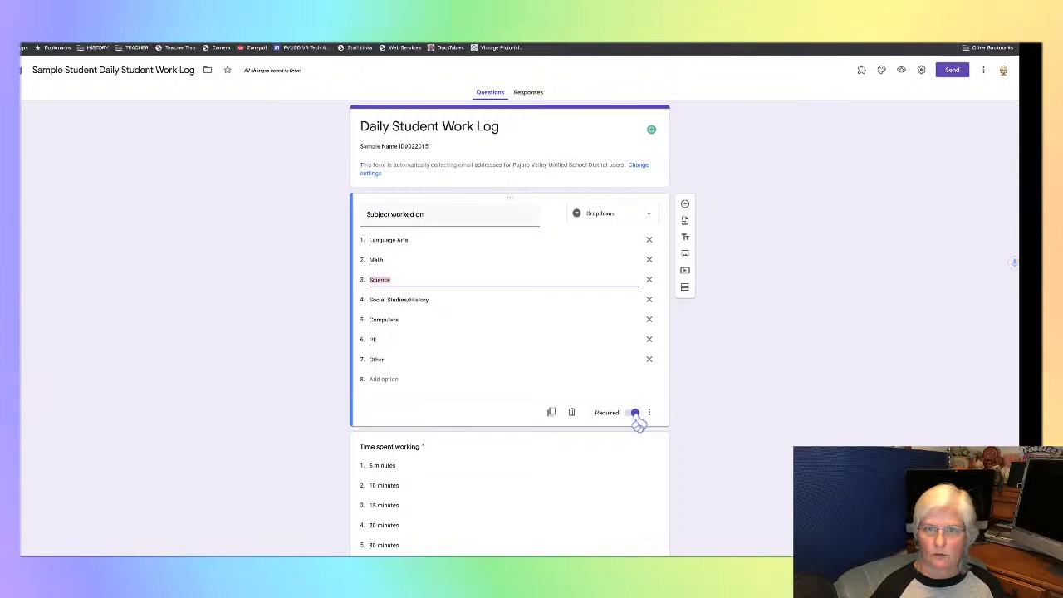
pyautogui.scroll(-1, 709, 428)
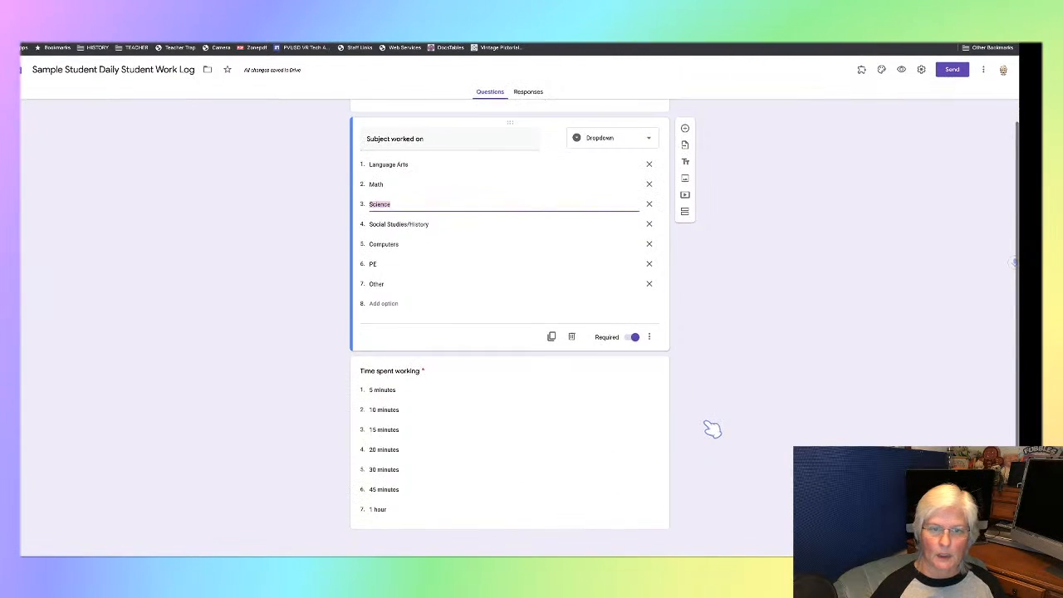
pyautogui.click(568, 415)
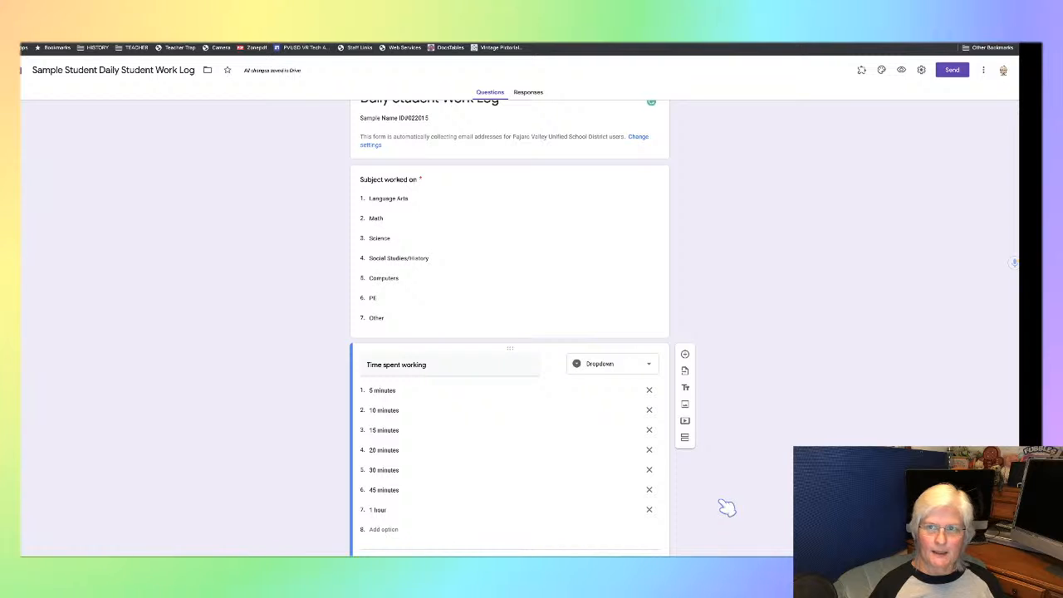
pyautogui.scroll(-1, 723, 498)
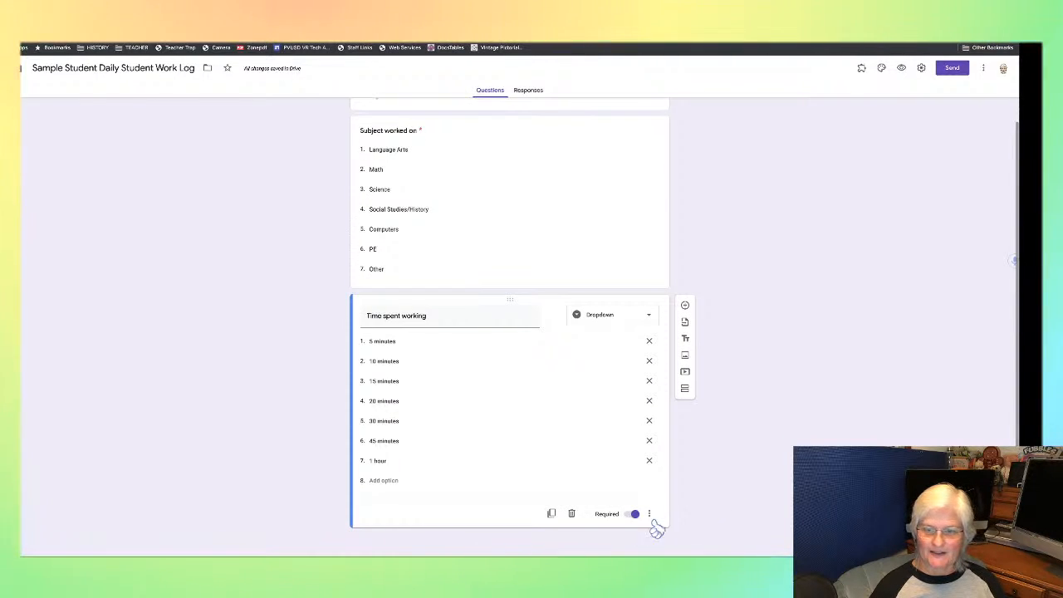
pyautogui.scroll(2, 783, 469)
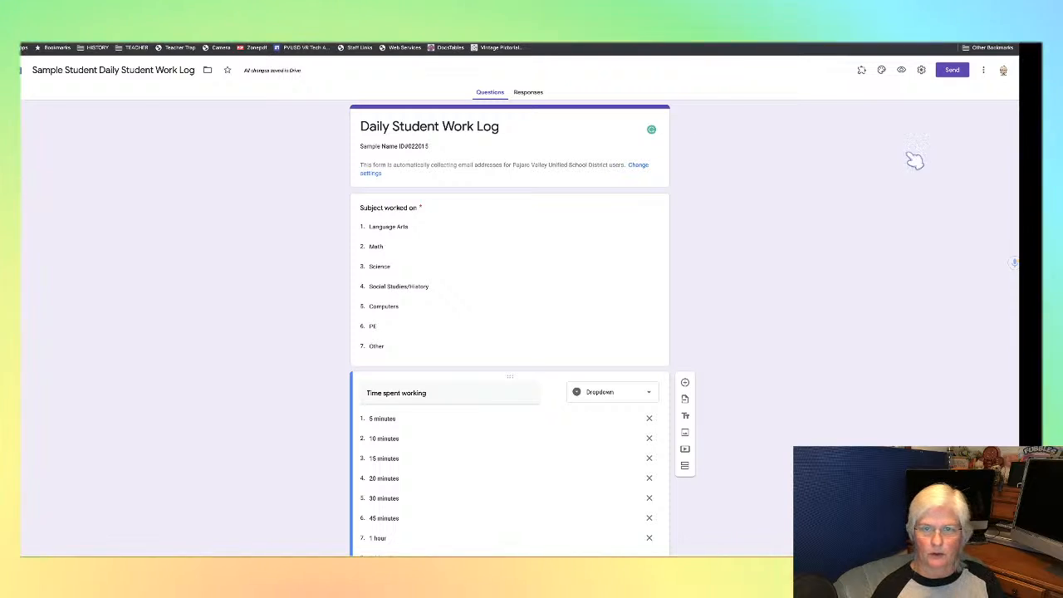
# - Generate a shortened share link for the form and copy it to the clipboard
pyautogui.click(952, 72)
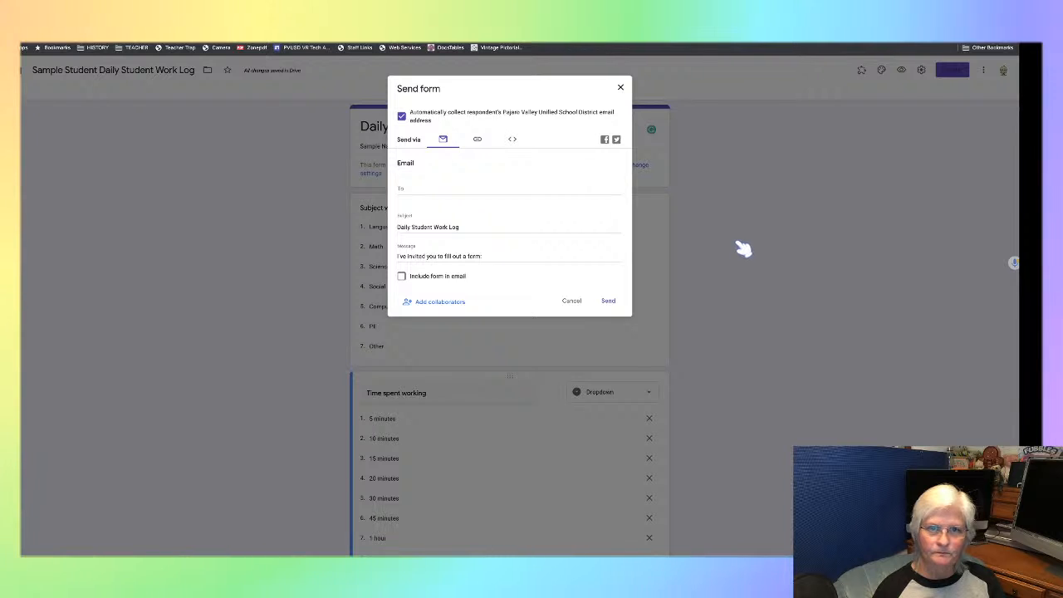
pyautogui.click(477, 141)
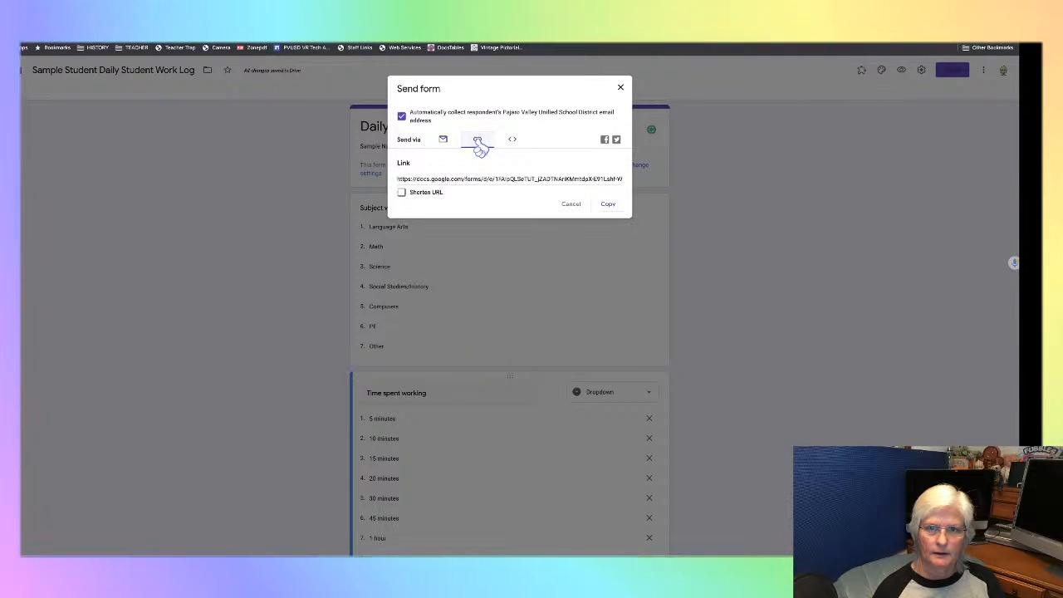
pyautogui.click(608, 205)
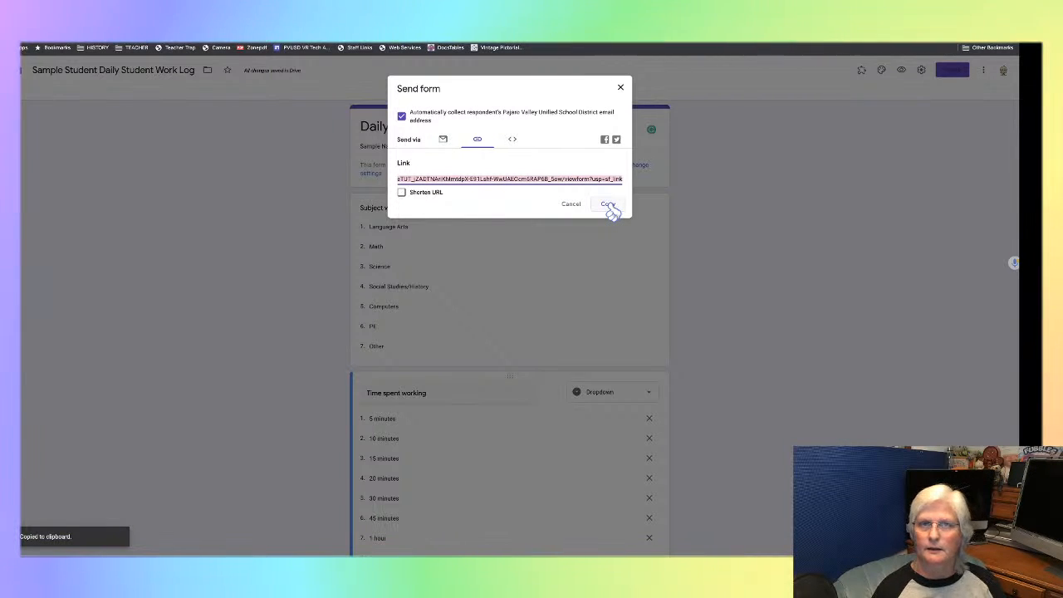
pyautogui.click(401, 194)
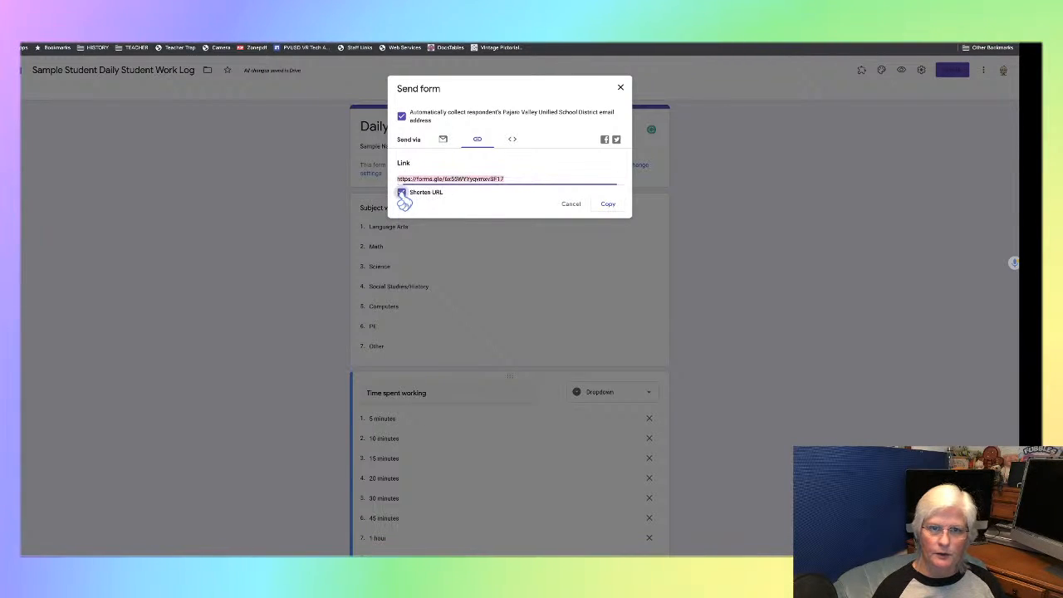
pyautogui.click(609, 207)
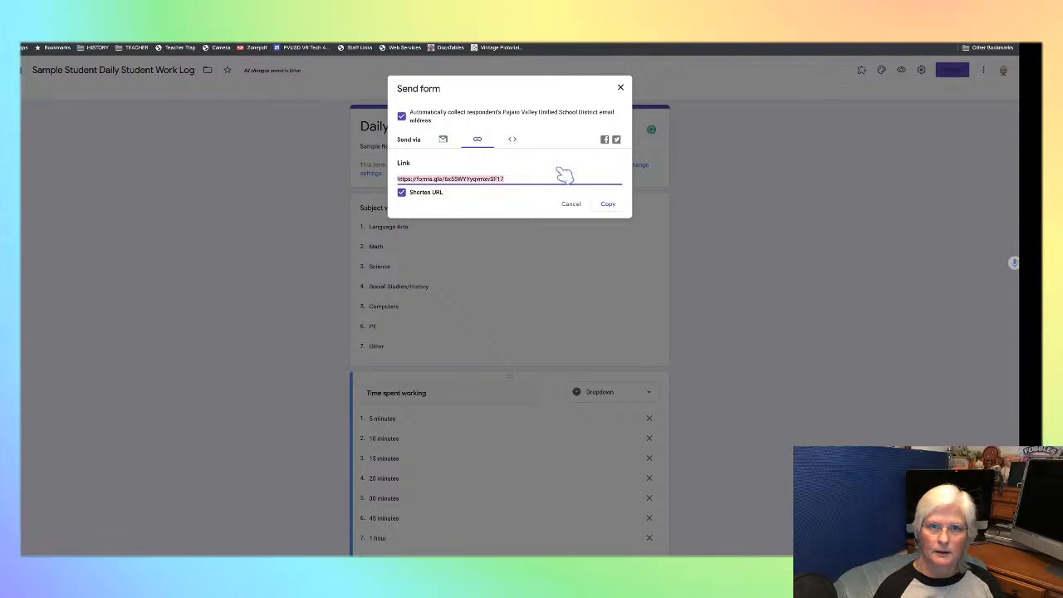
pyautogui.click(622, 92)
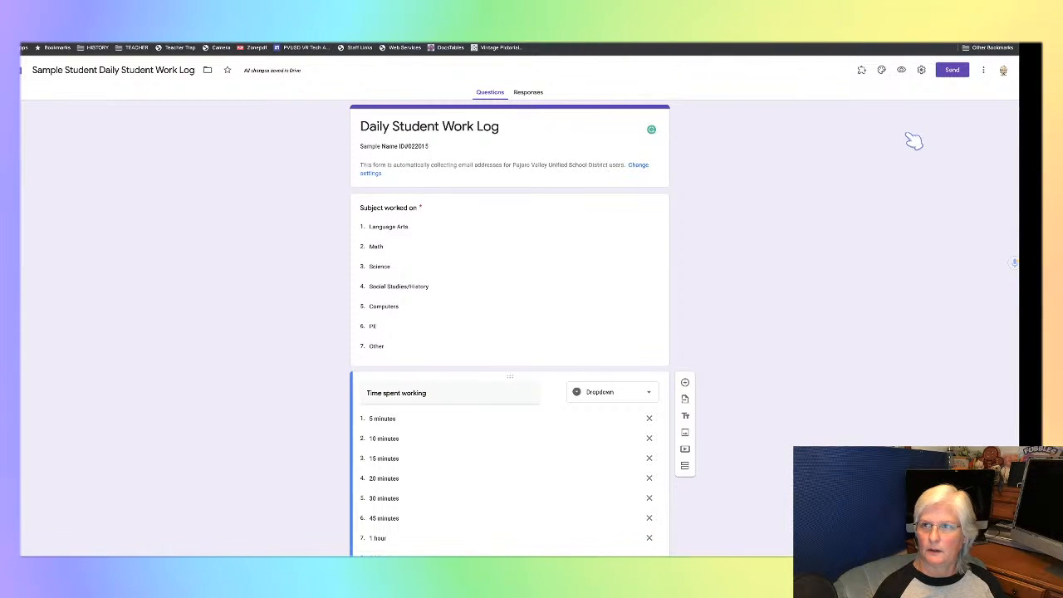
# - Open the copied form link in a new browser tab to view the form as a respondent
pyautogui.press('super+t')
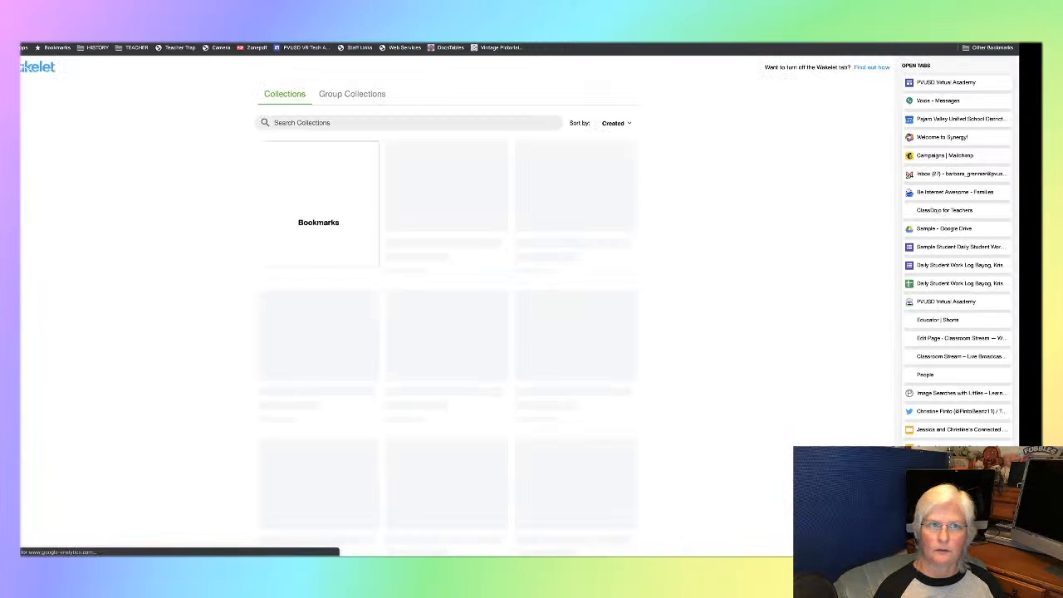
pyautogui.hotkey('ctrl', 'l')
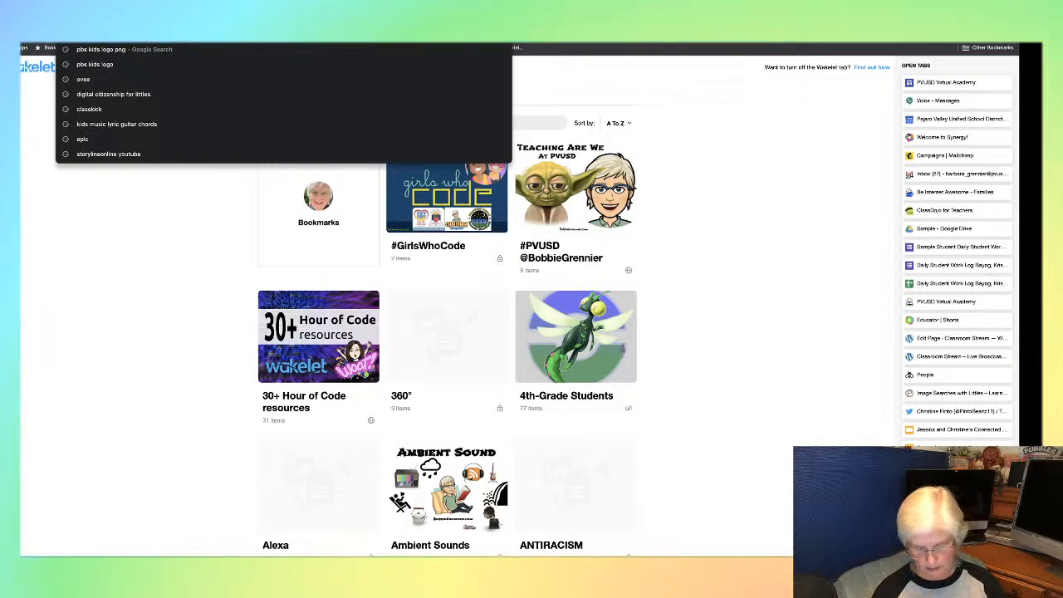
pyautogui.hotkey('ctrl', 'v')
pyautogui.press('Return')
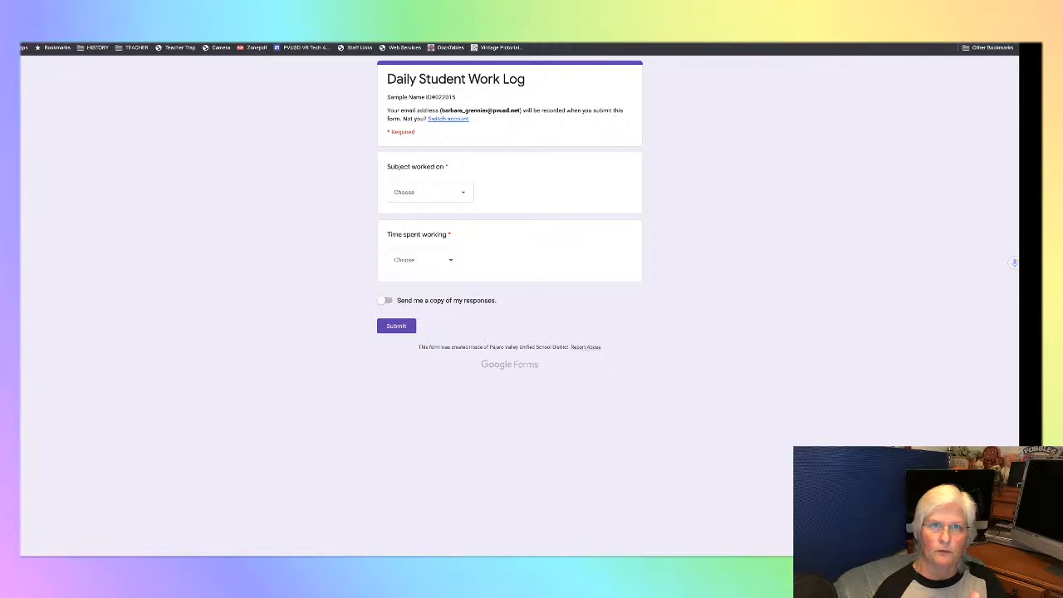
# - Return to the sample form's editor and create a new response spreadsheet with the suggested name
pyautogui.hotkey('ctrl', 'Tab')
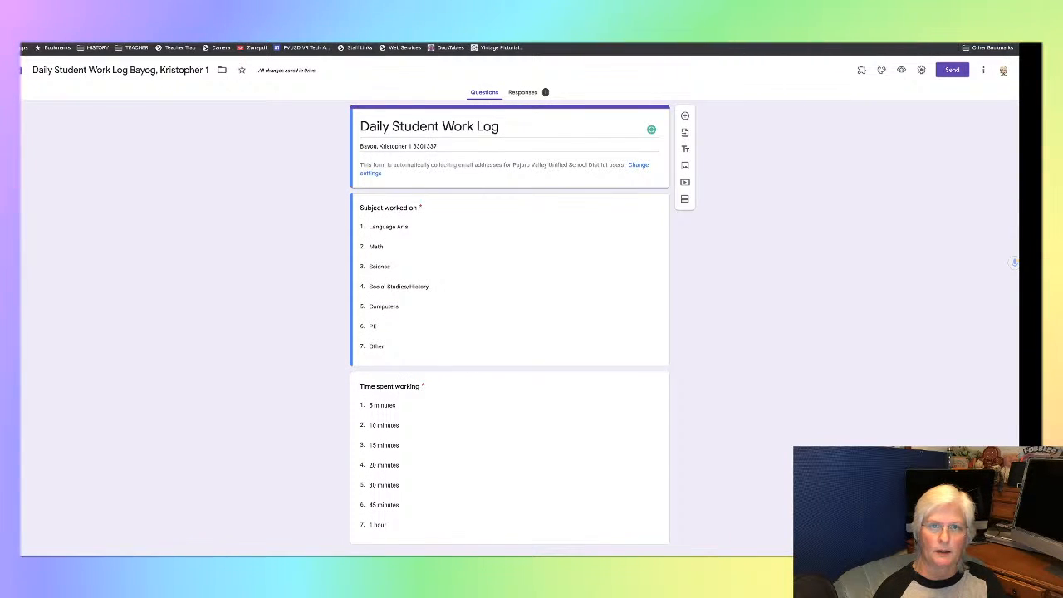
pyautogui.hotkey('ctrl', 'Tab')
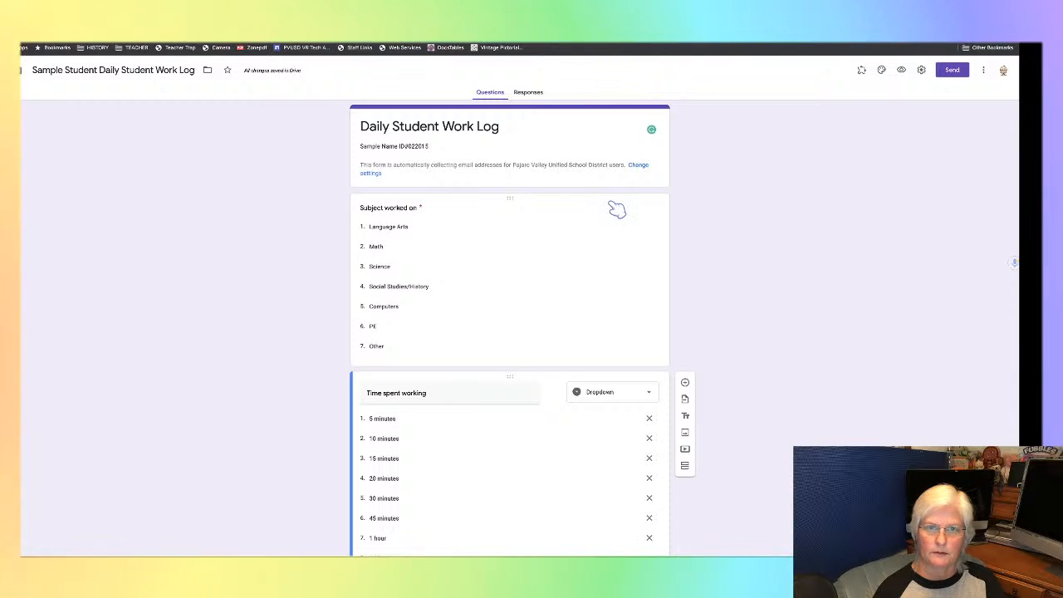
pyautogui.click(531, 95)
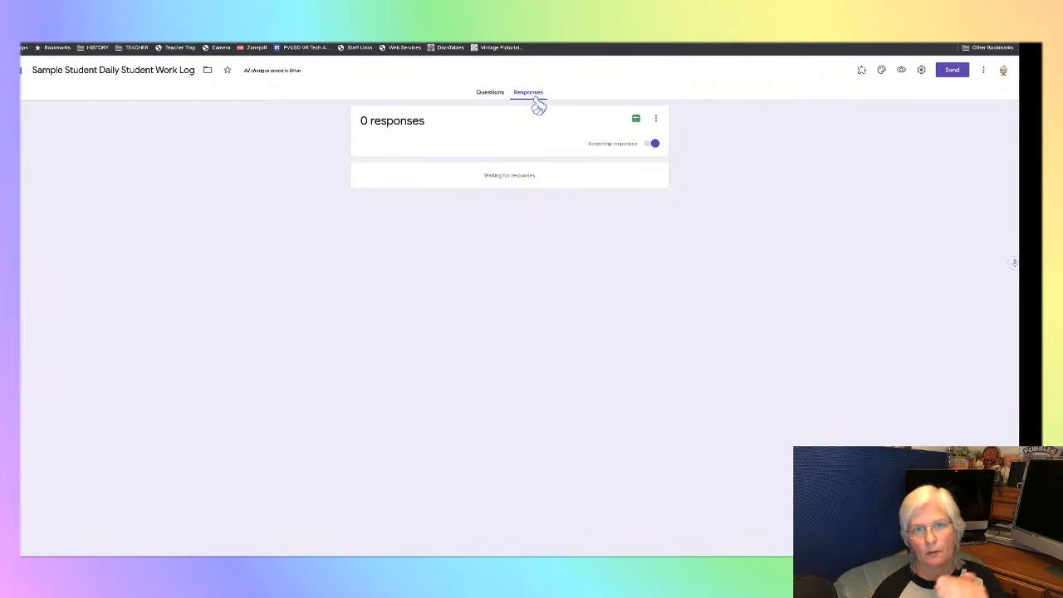
pyautogui.click(636, 121)
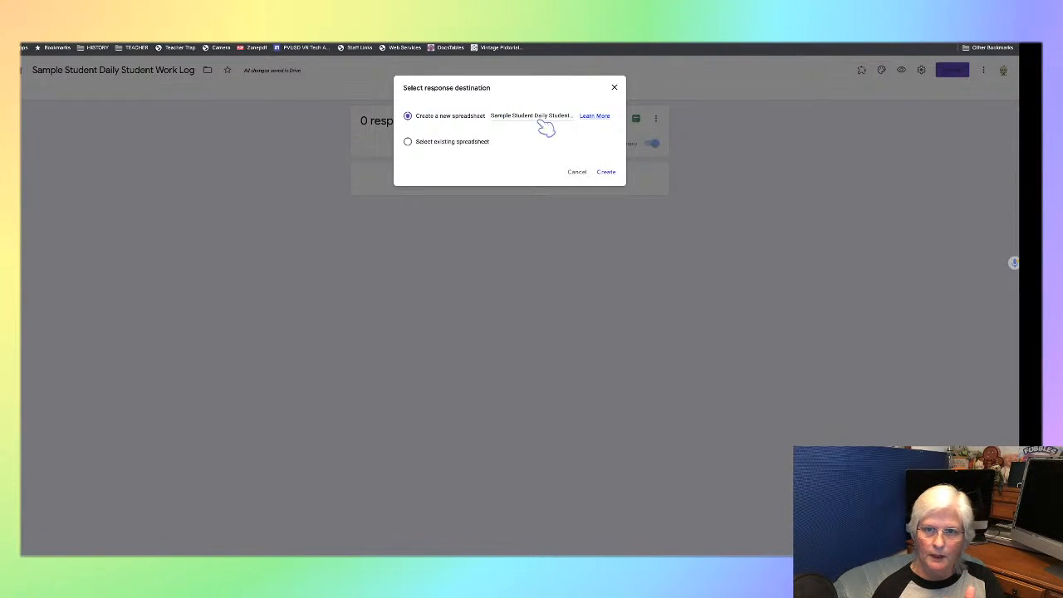
pyautogui.click(607, 175)
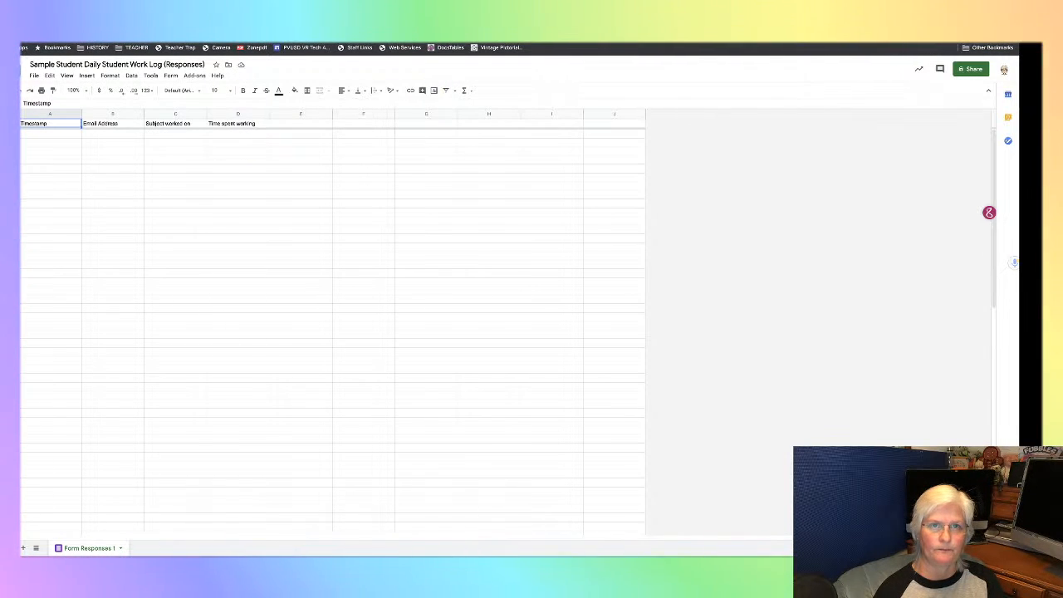
# - Submit a test response in the live form with subject Math, 15 minutes spent working, and a copy of the responses requested
pyautogui.click(398, 35)
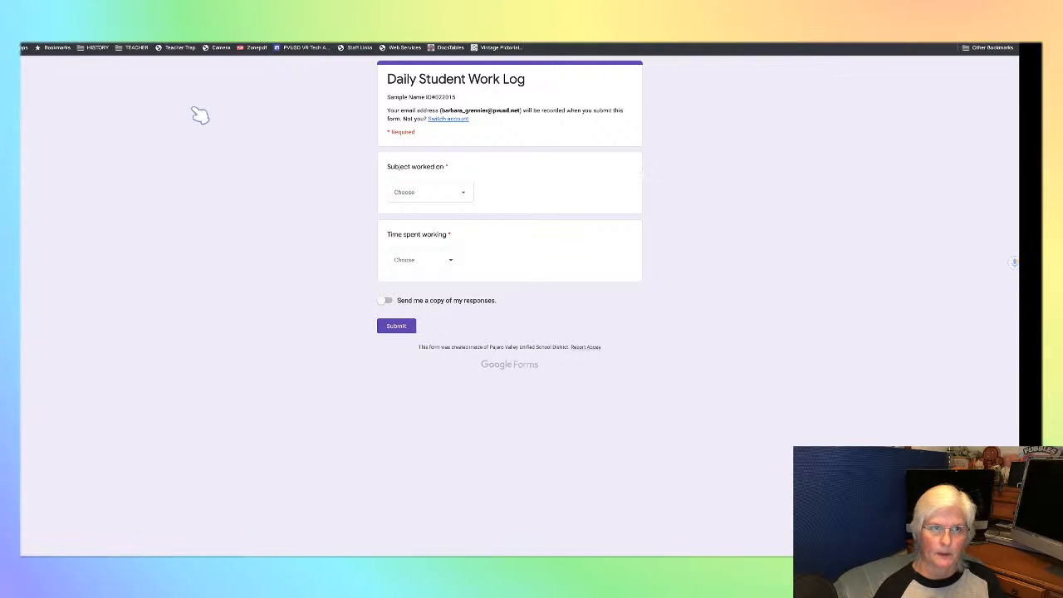
pyautogui.click(465, 195)
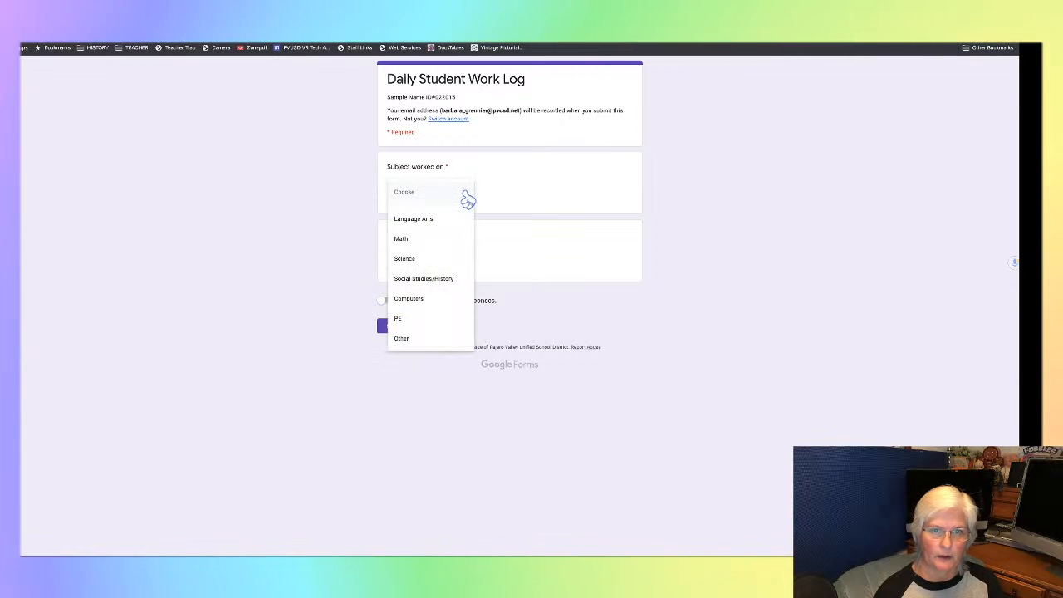
pyautogui.click(438, 240)
pyautogui.click(452, 262)
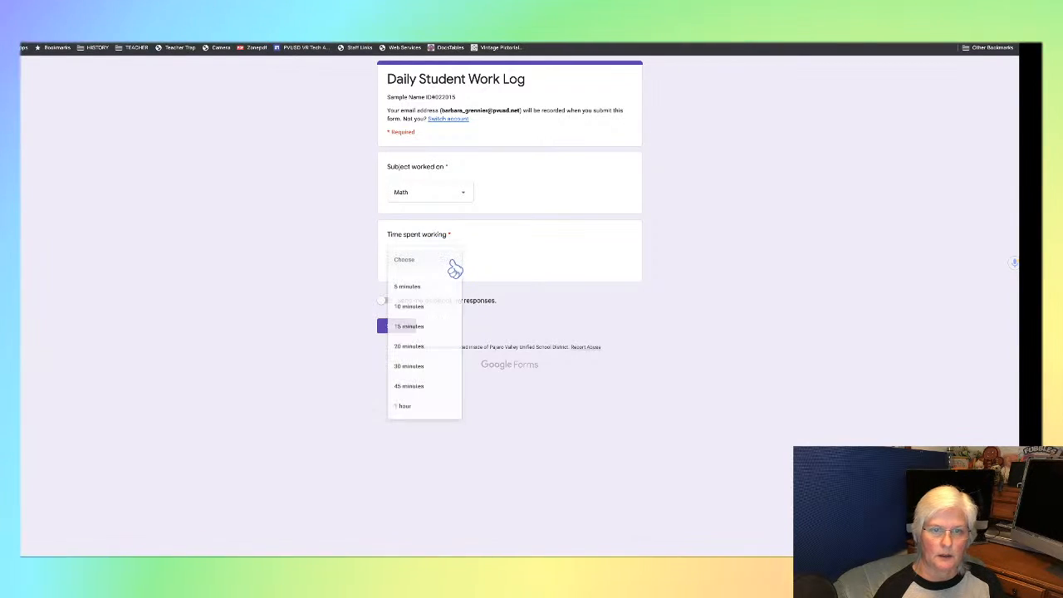
pyautogui.click(432, 327)
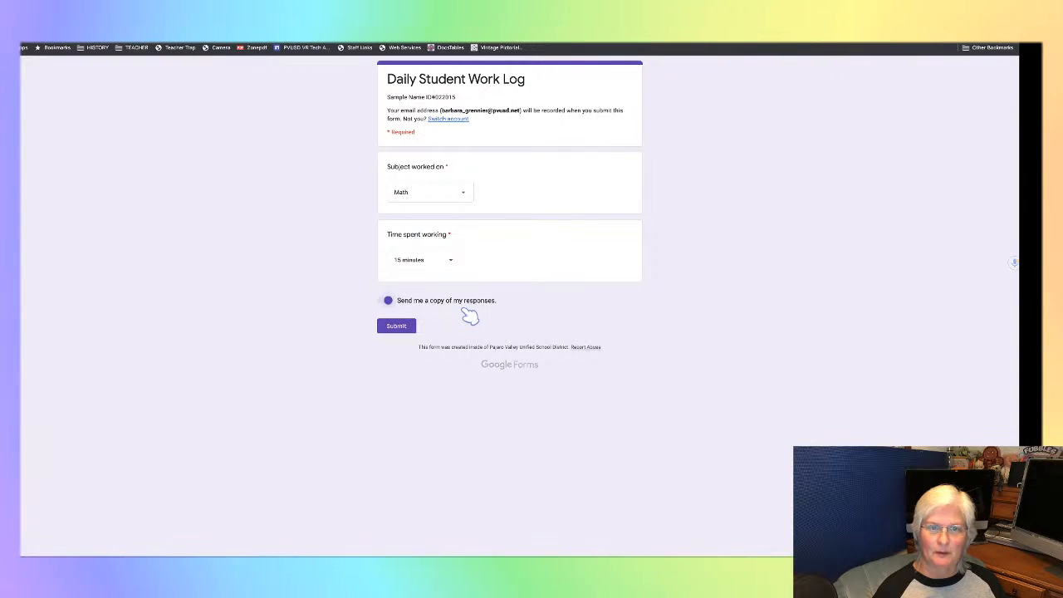
pyautogui.click(401, 327)
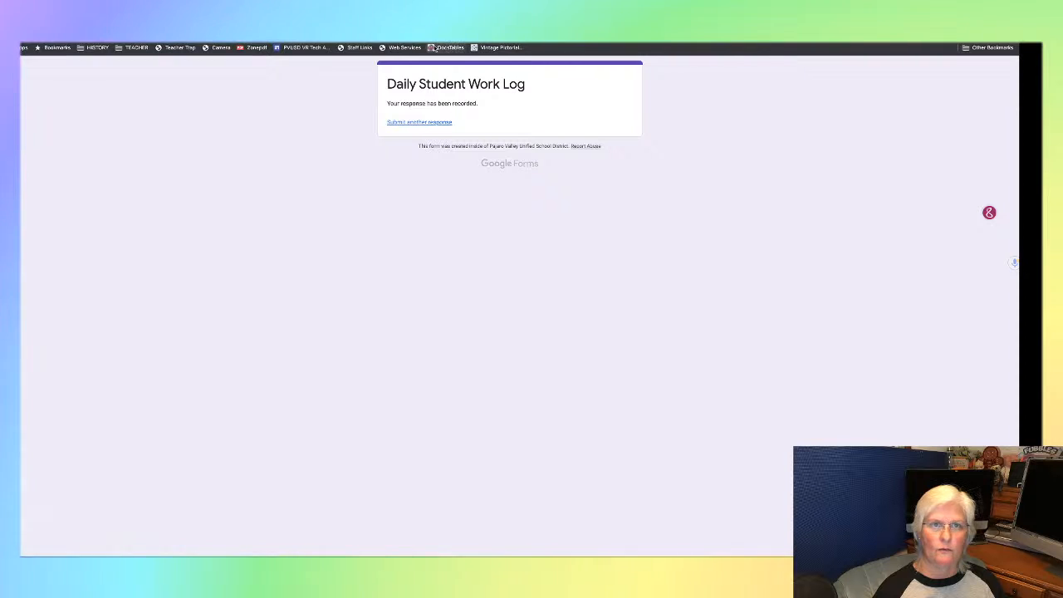
# - Check the test submission in the response spreadsheet, and return to the live form with its questions blank
pyautogui.hotkey('ctrl', 'Tab')
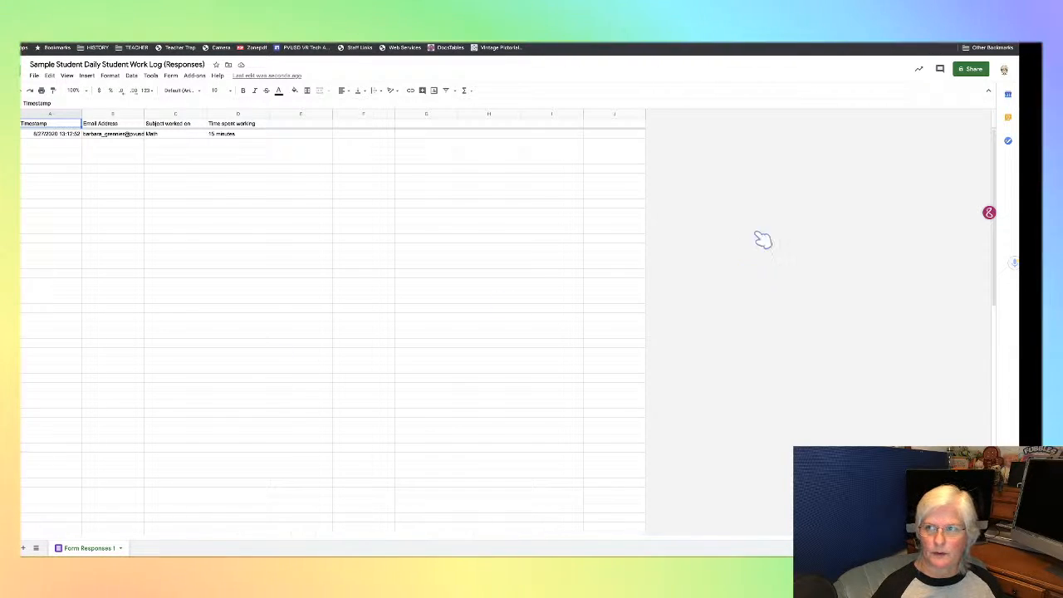
pyautogui.click(531, 34)
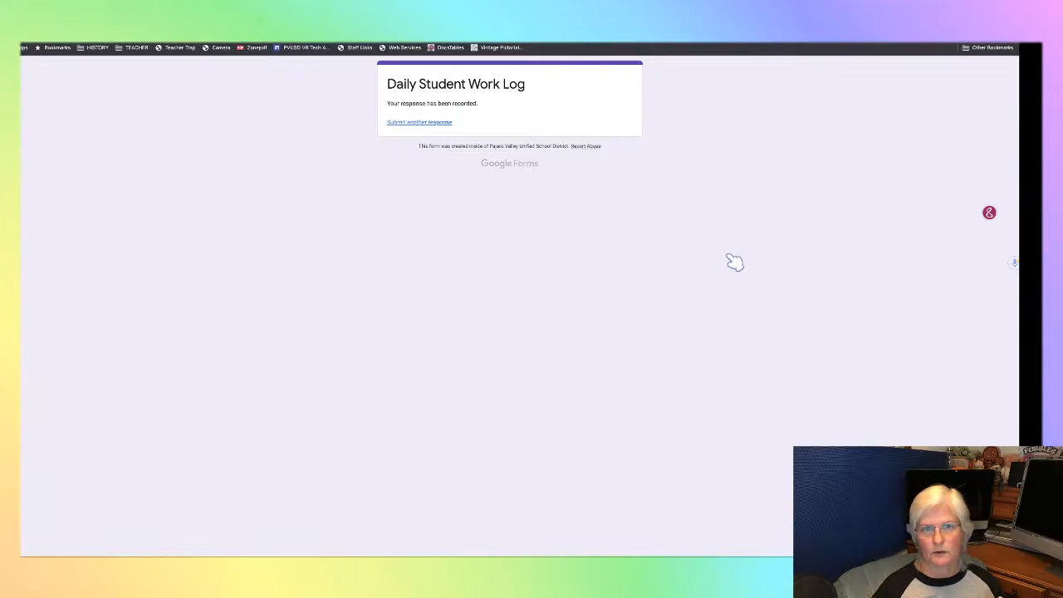
pyautogui.click(40, 34)
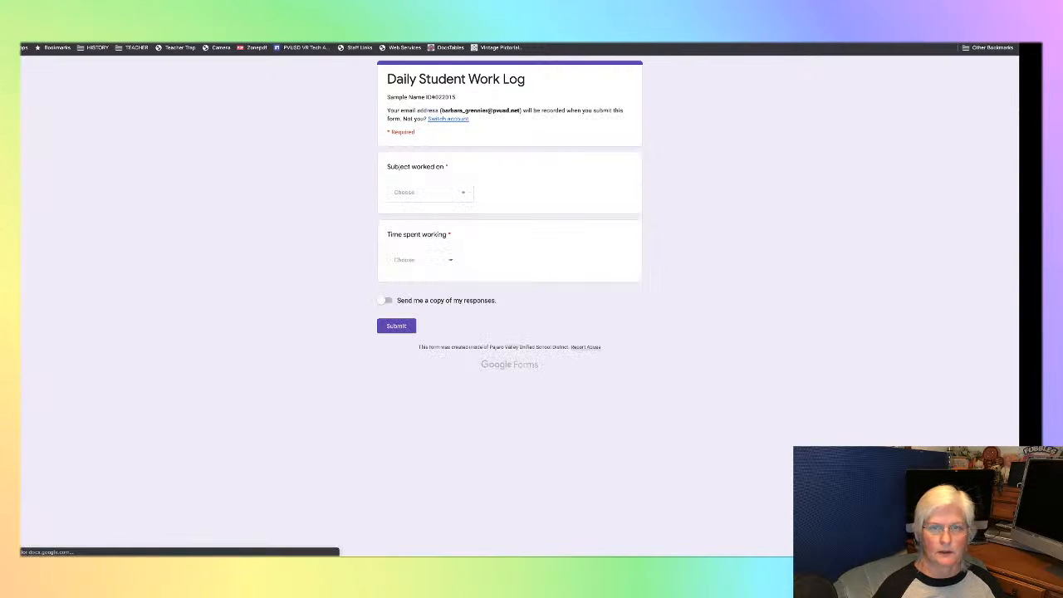